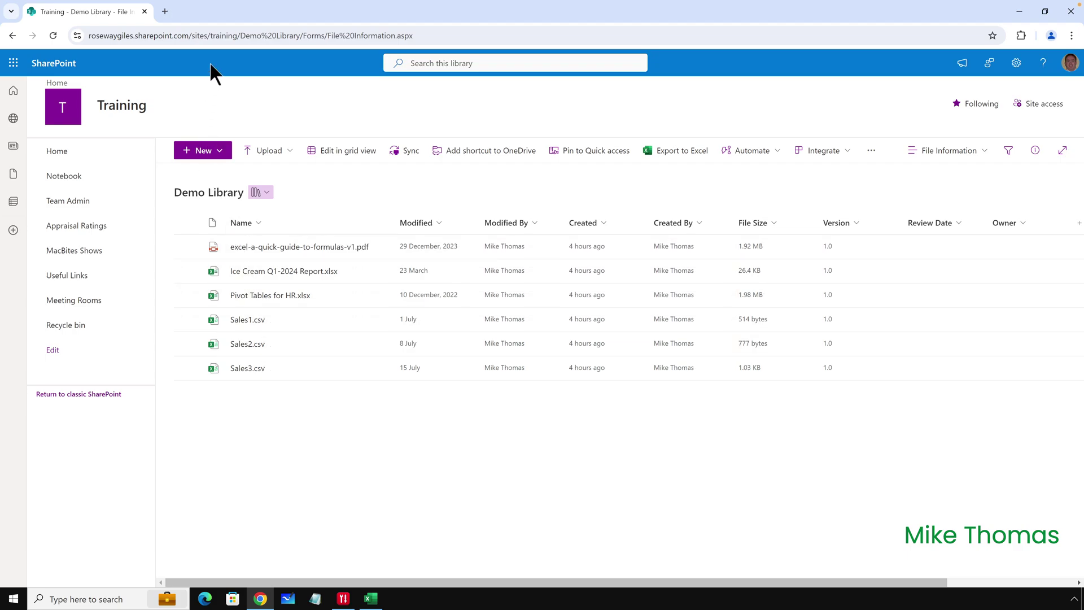
# - Copy the Training site address up to /sites/training, then minimise Chrome to reveal Excel
pyautogui.click(209, 35)
pyautogui.click(236, 36)
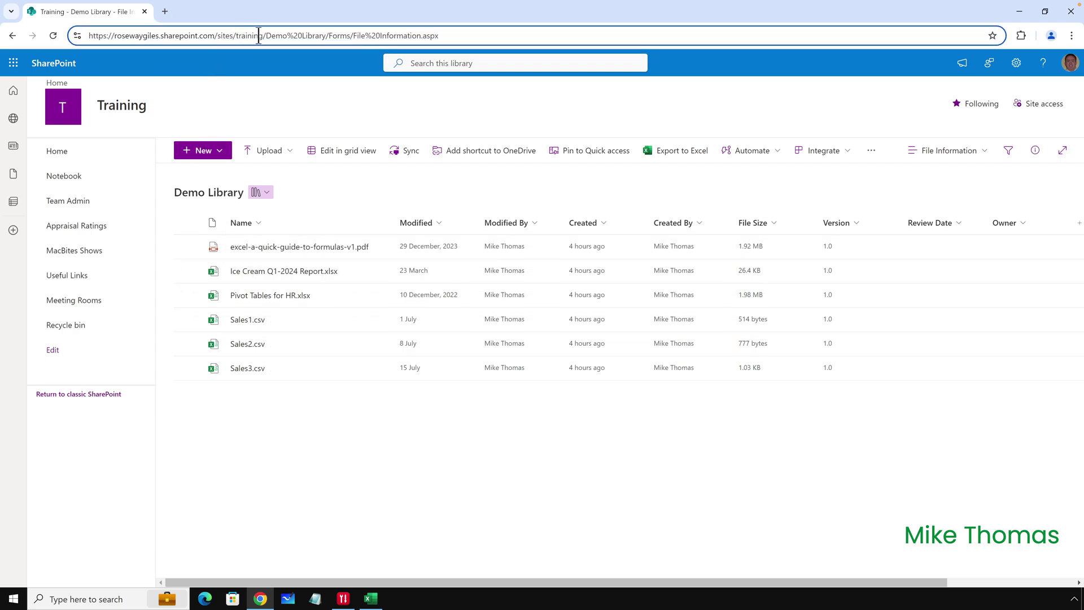
pyautogui.moveTo(263, 35); pyautogui.dragTo(51, 38)
pyautogui.hotkey('ctrl', 'c')
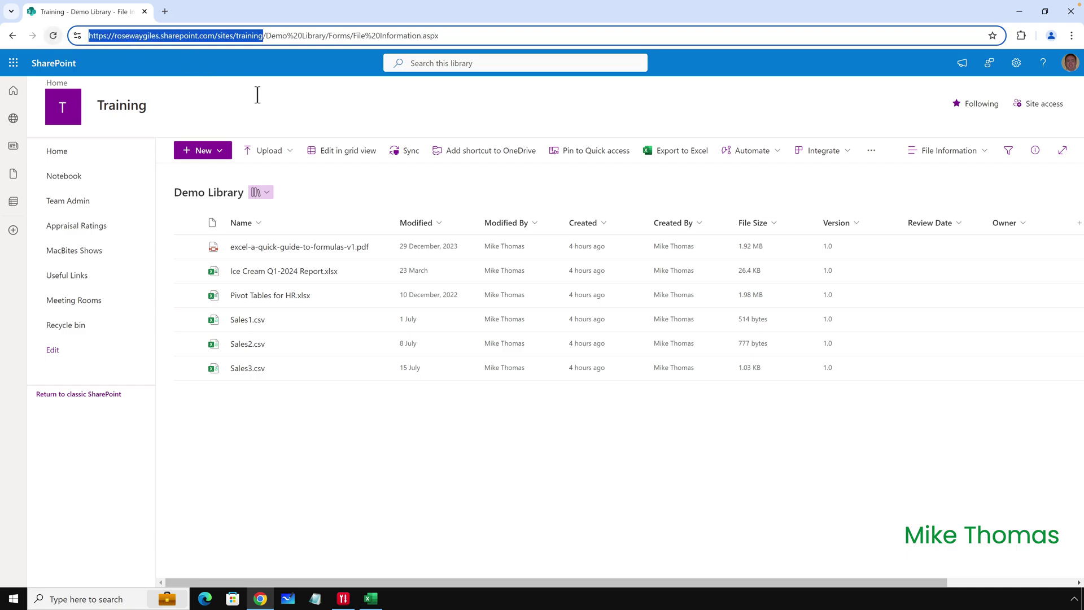
pyautogui.click(1016, 13)
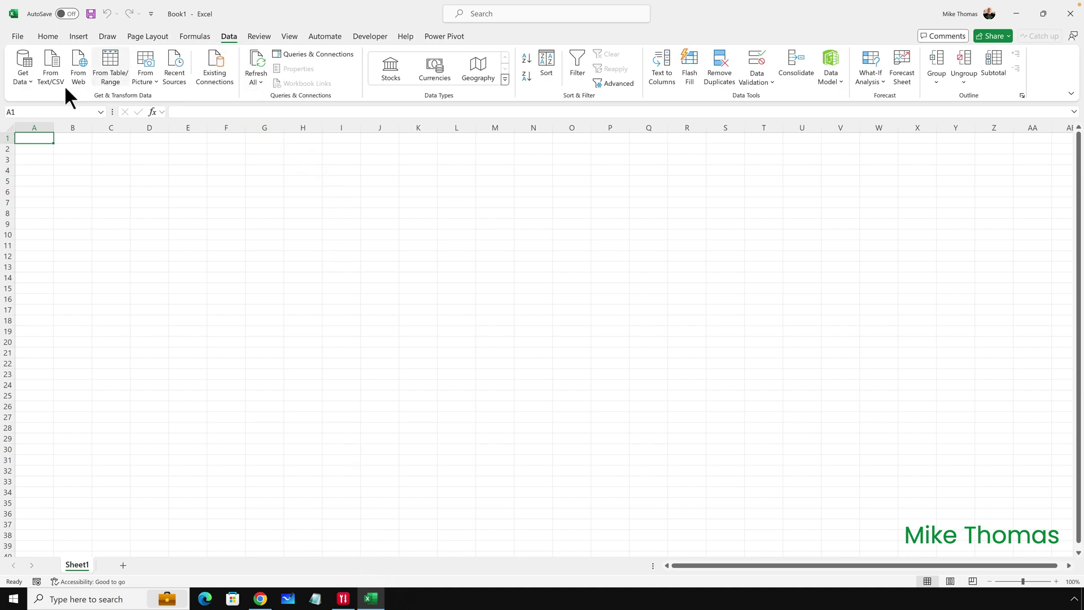
# - Connect to the pasted Training site URL as a SharePoint Folder source and preview its files
pyautogui.click(23, 78)
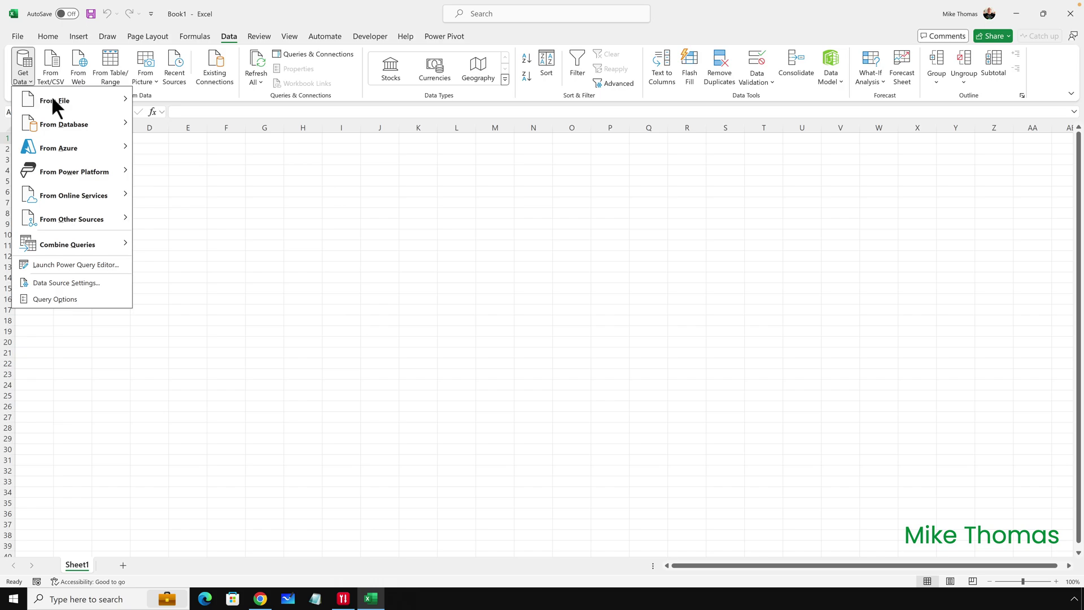
pyautogui.moveTo(54, 97)
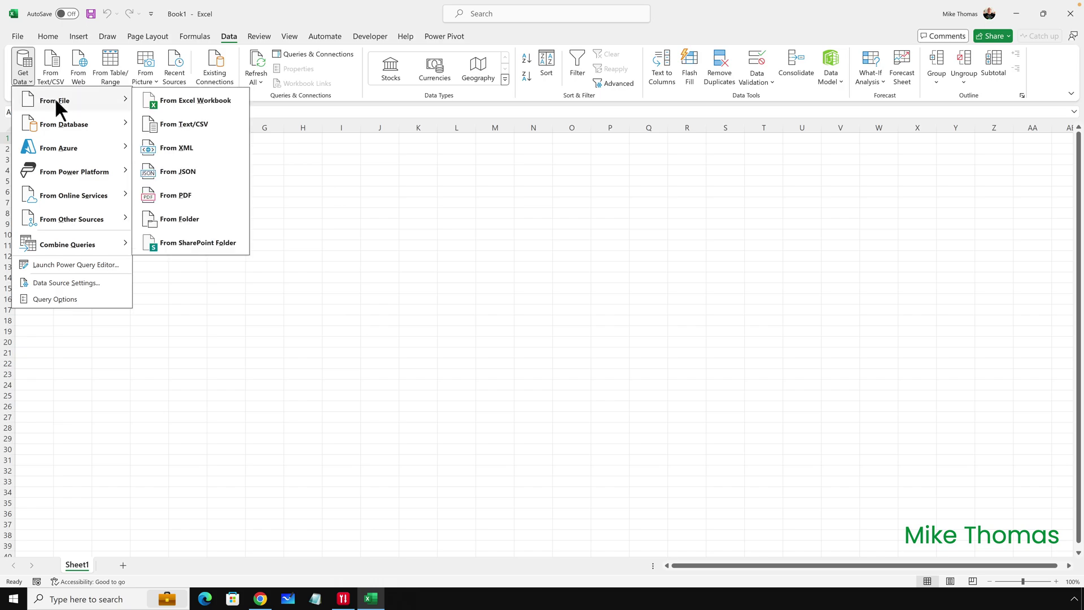
pyautogui.click(212, 245)
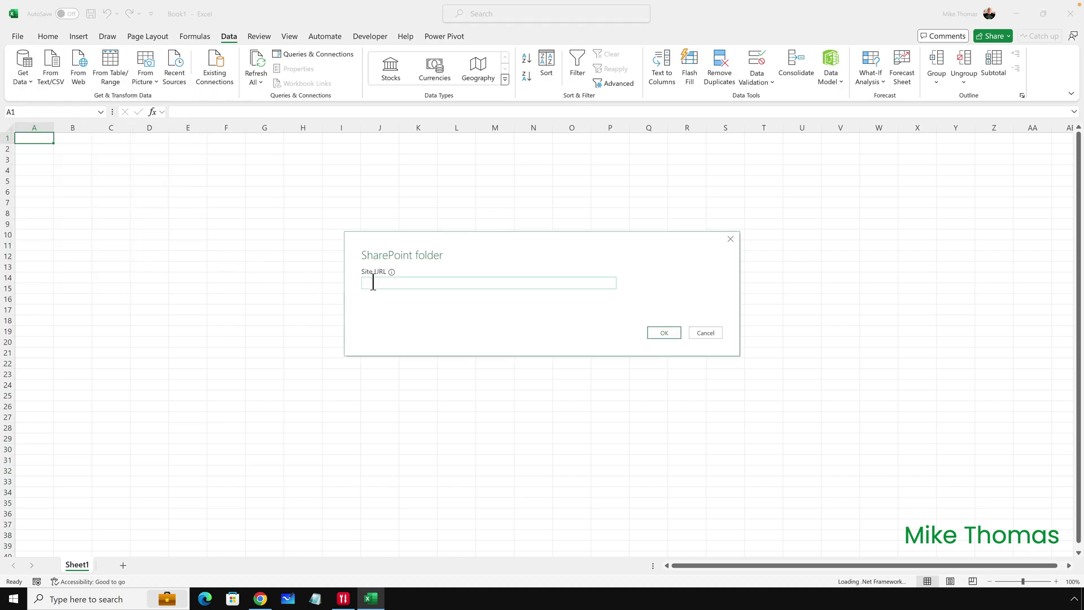
pyautogui.hotkey('ctrl', 'v')
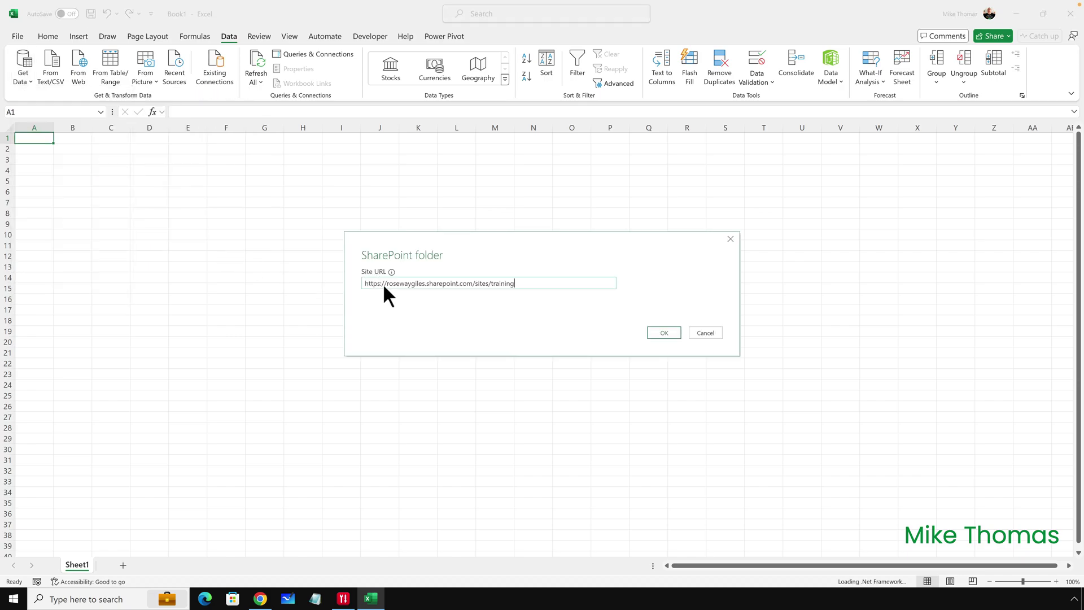
pyautogui.click(661, 334)
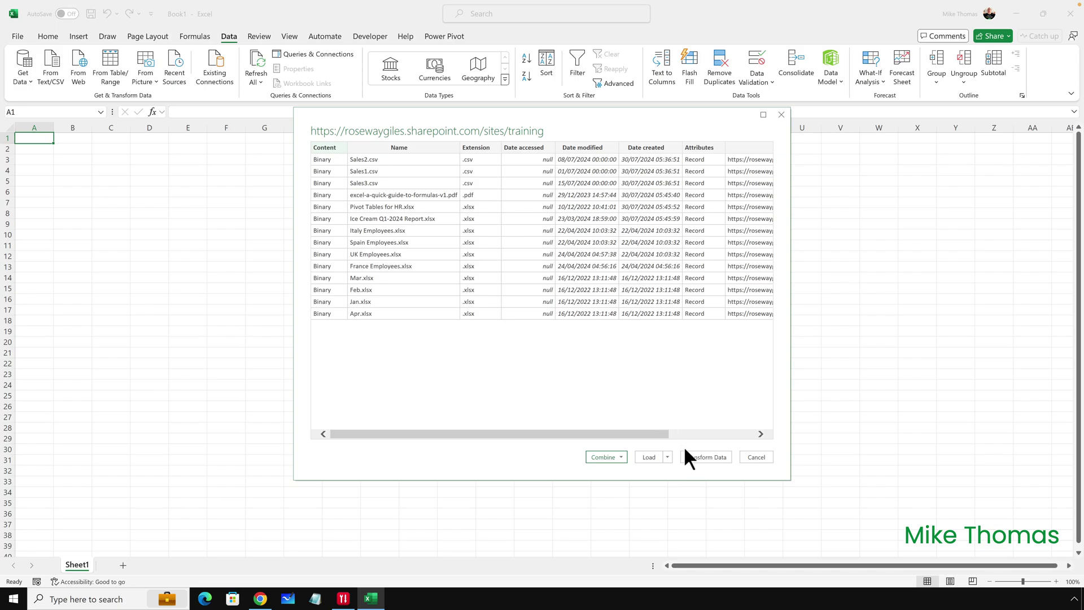
# - In Power Query, filter Folder Path to the Demo Library path, leaving six files
pyautogui.click(703, 457)
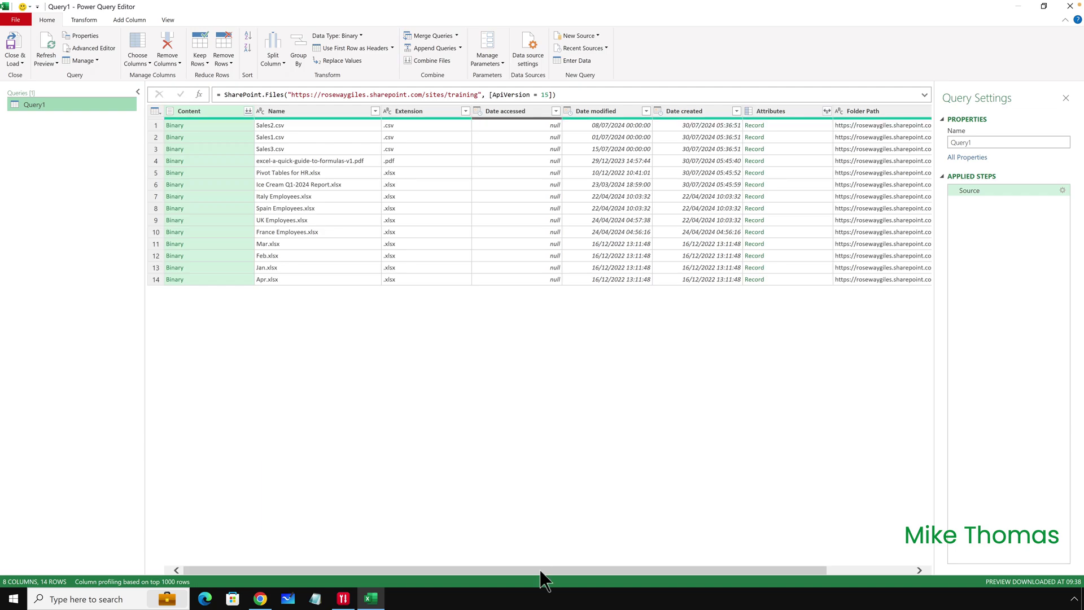
pyautogui.moveTo(540, 569); pyautogui.dragTo(696, 587)
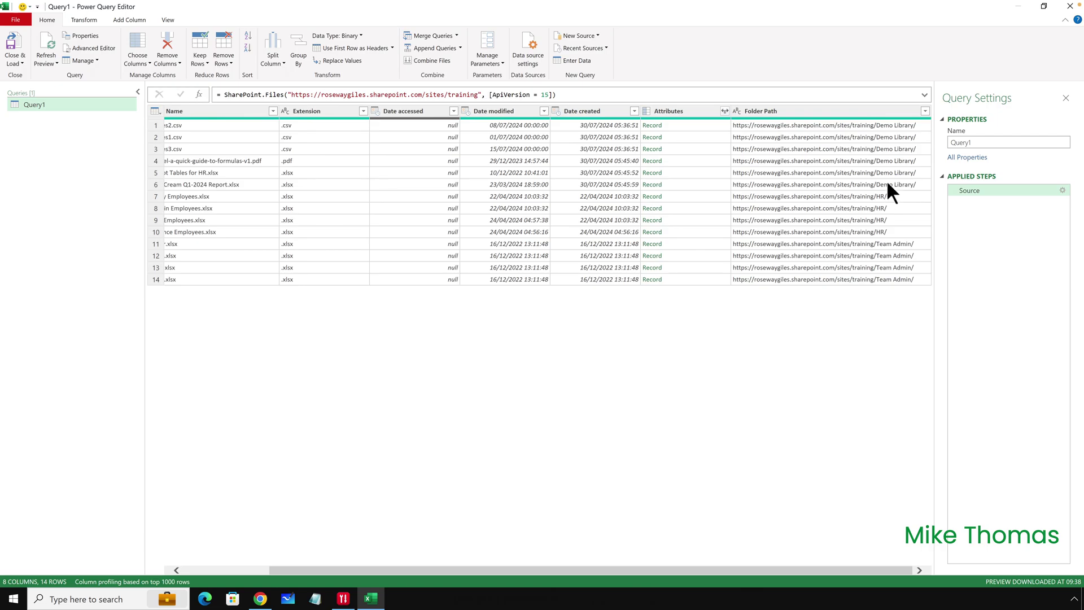
pyautogui.click(924, 110)
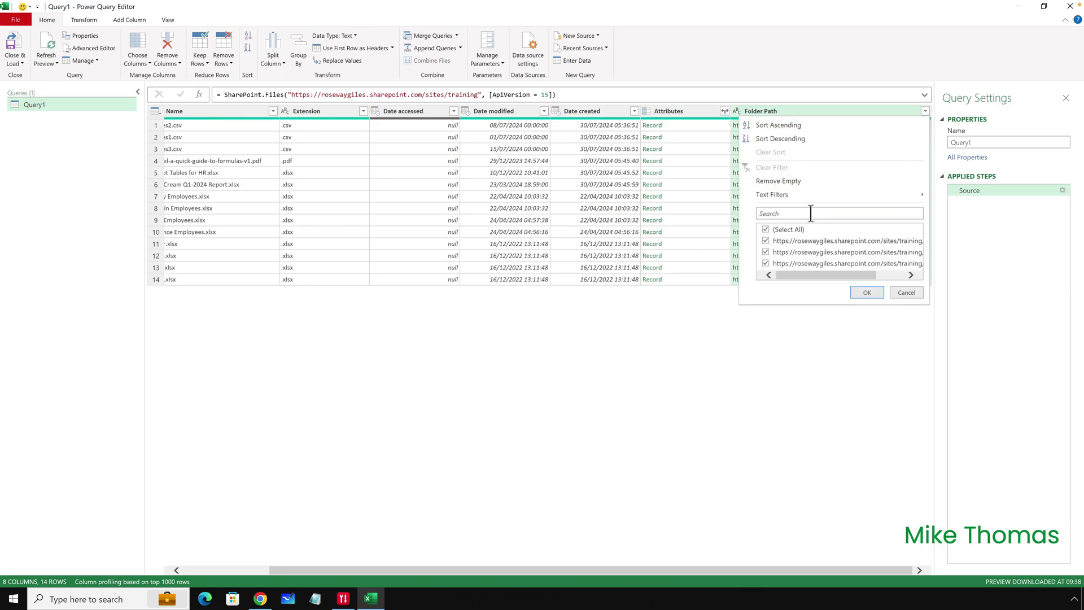
pyautogui.click(766, 229)
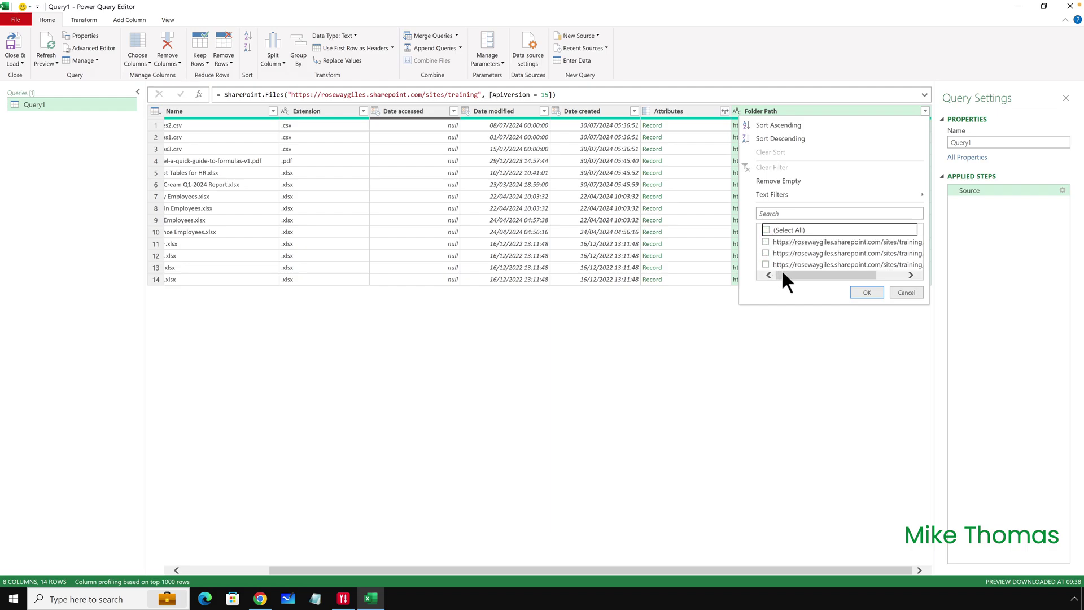
pyautogui.moveTo(782, 273)
pyautogui.mouseDown()
pyautogui.moveTo(862, 274)
pyautogui.moveTo(767, 277)
pyautogui.mouseUp()
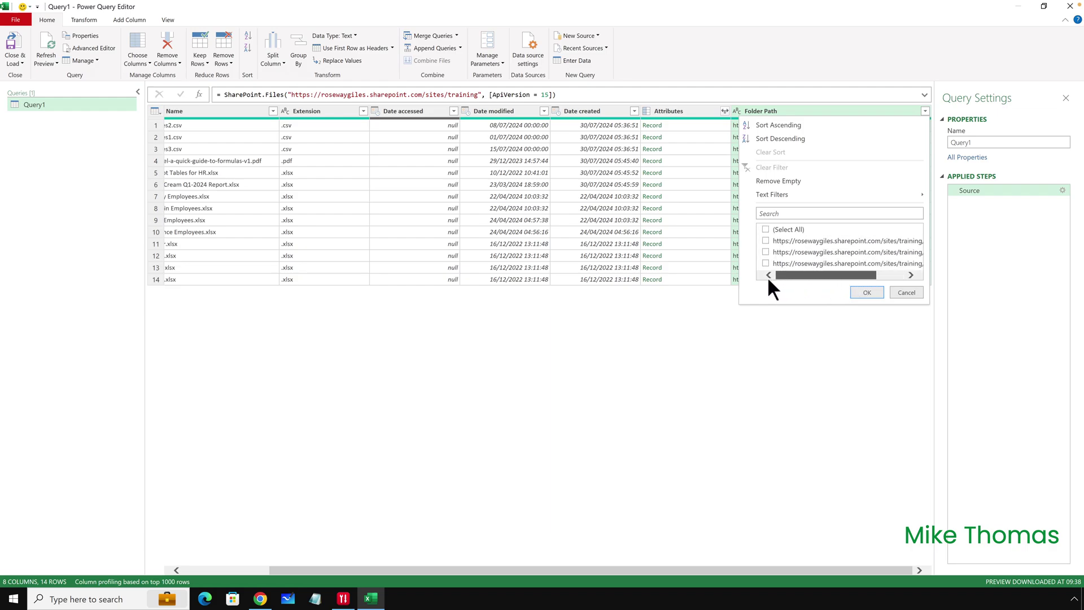
pyautogui.click(766, 240)
pyautogui.click(865, 291)
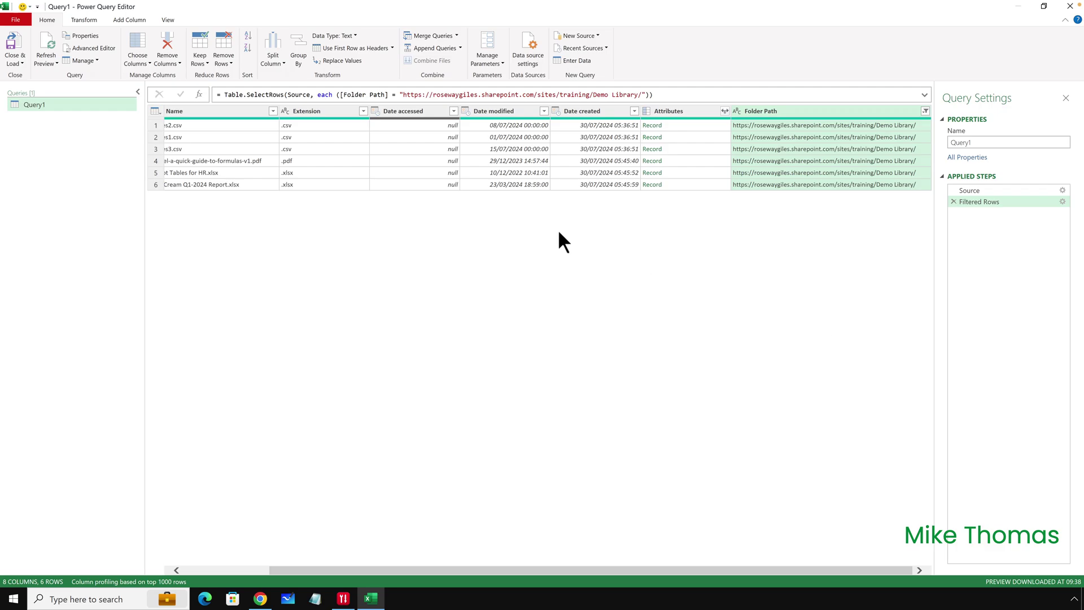
# - Filter the Extension column to .csv only, leaving the three CSV files
pyautogui.click(363, 111)
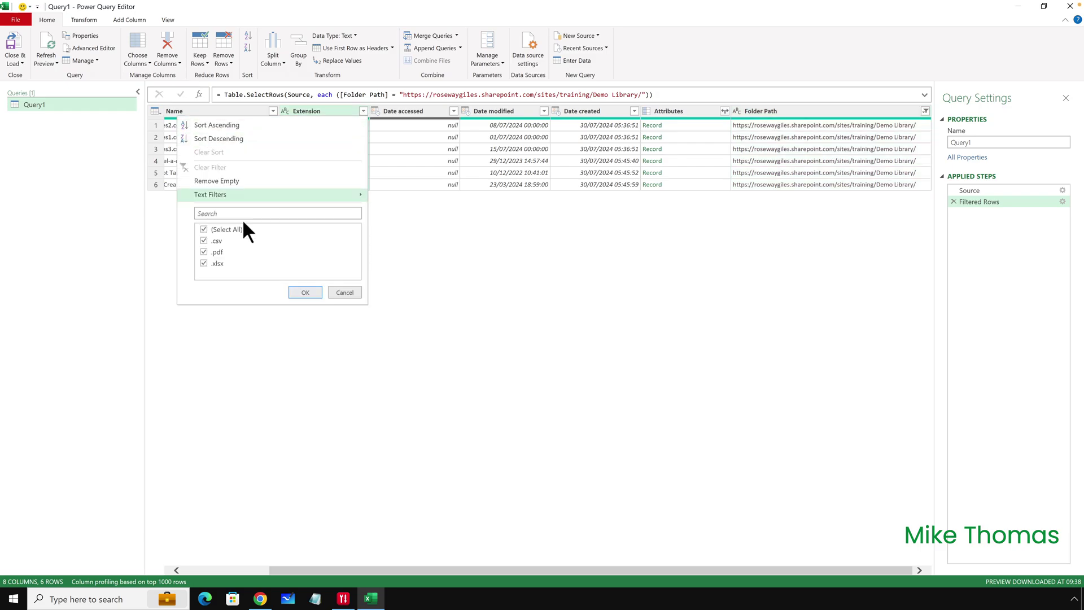
pyautogui.click(204, 229)
pyautogui.click(204, 242)
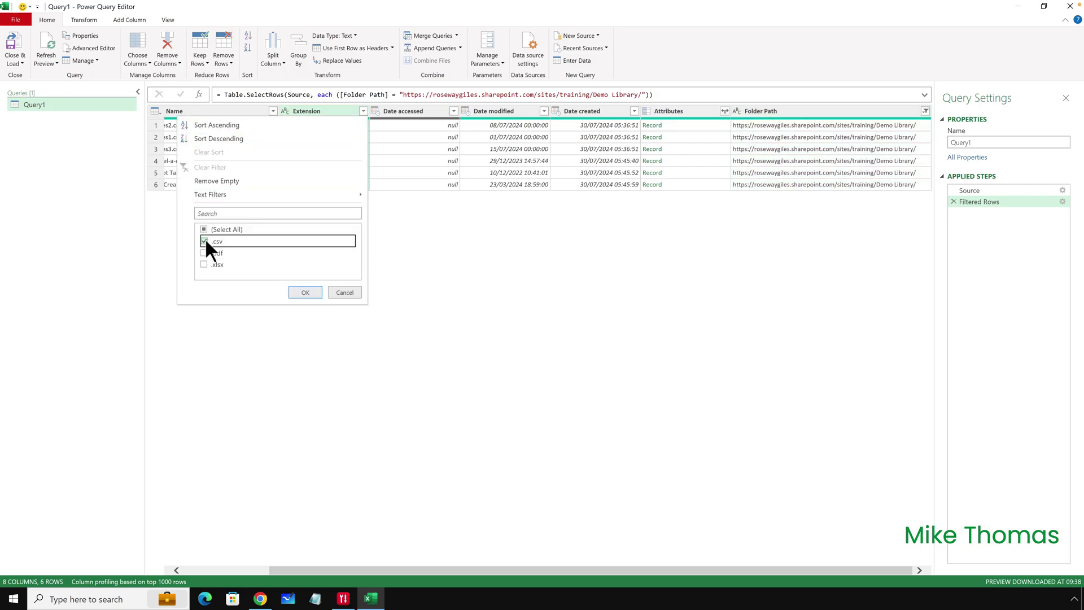
pyautogui.click(303, 290)
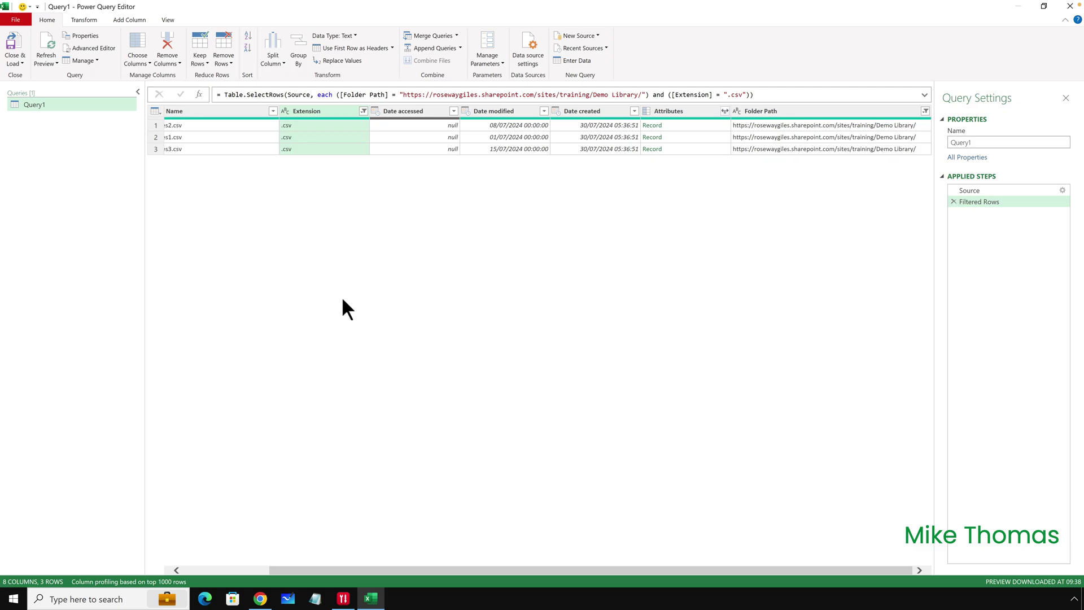
# - Sort the CSV files by Date modified descending, newest first
pyautogui.click(544, 111)
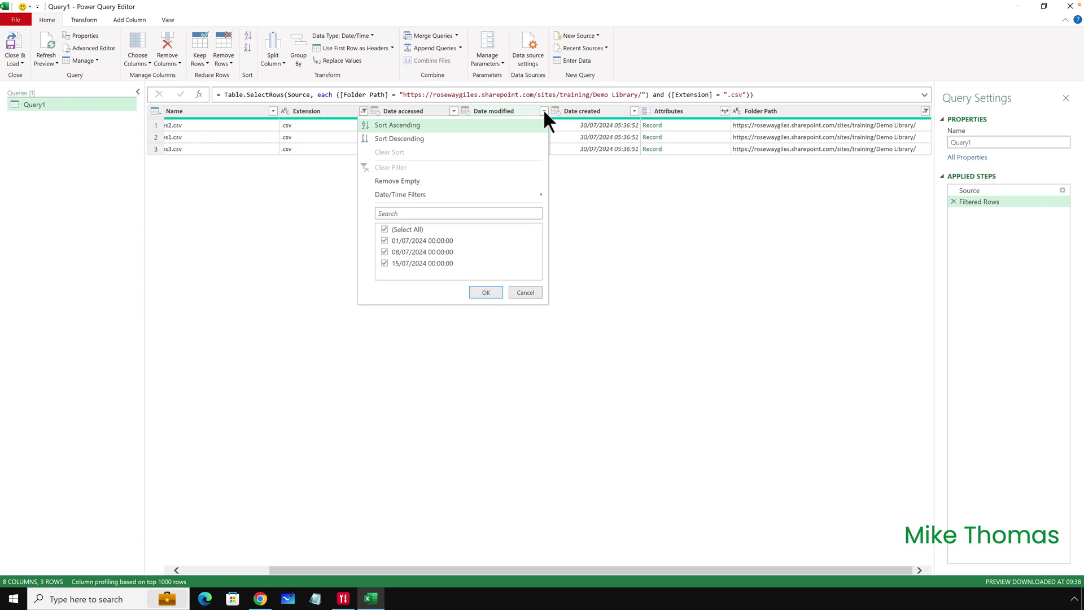
pyautogui.click(421, 138)
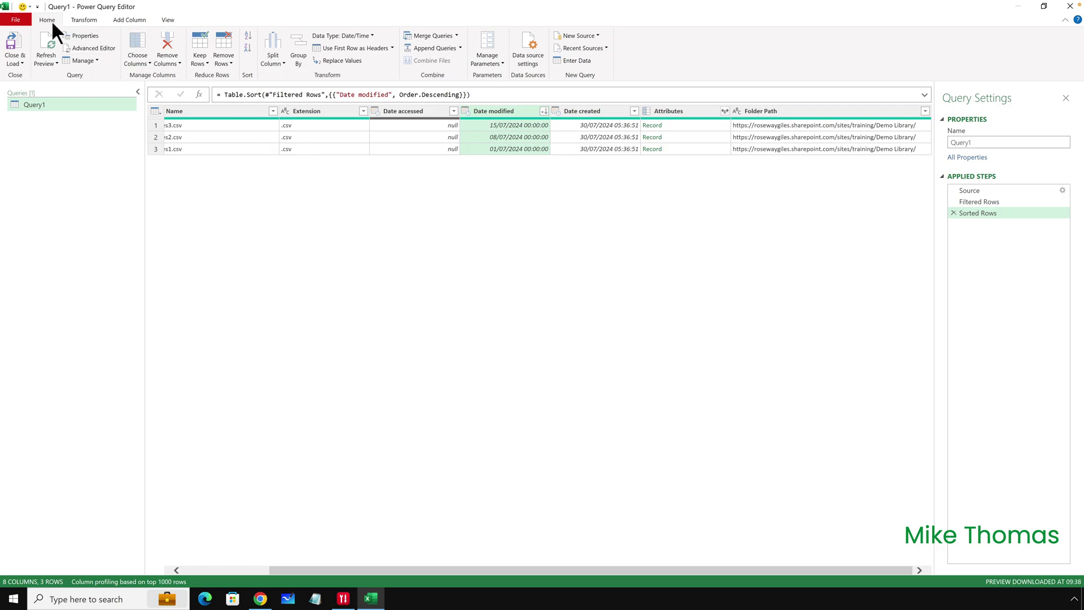
# - Keep the top 1 row so only the newest file, Sales3.csv, remains
pyautogui.click(201, 61)
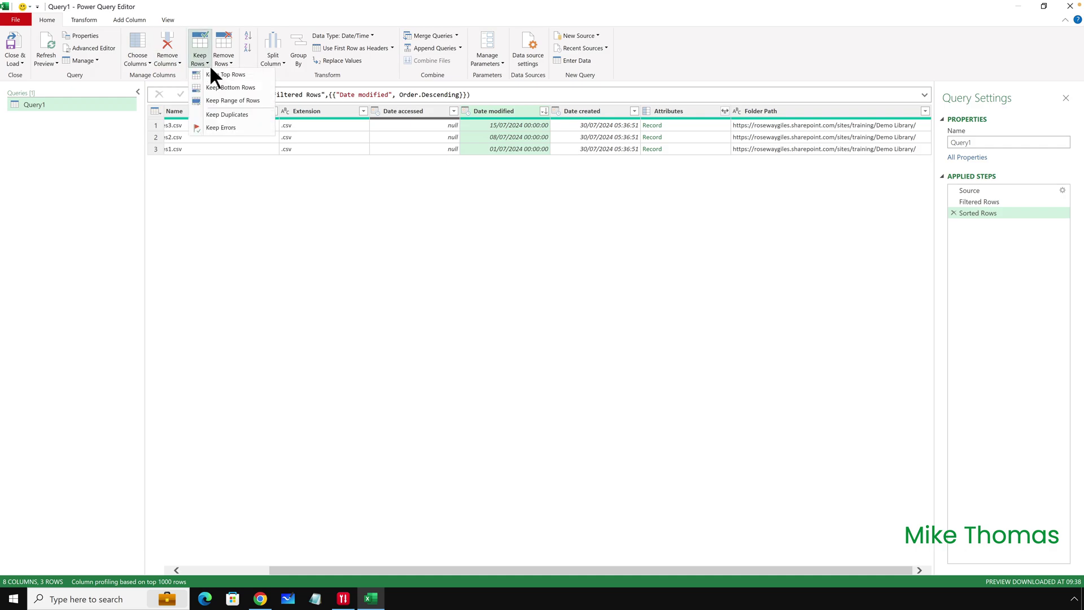
pyautogui.click(221, 74)
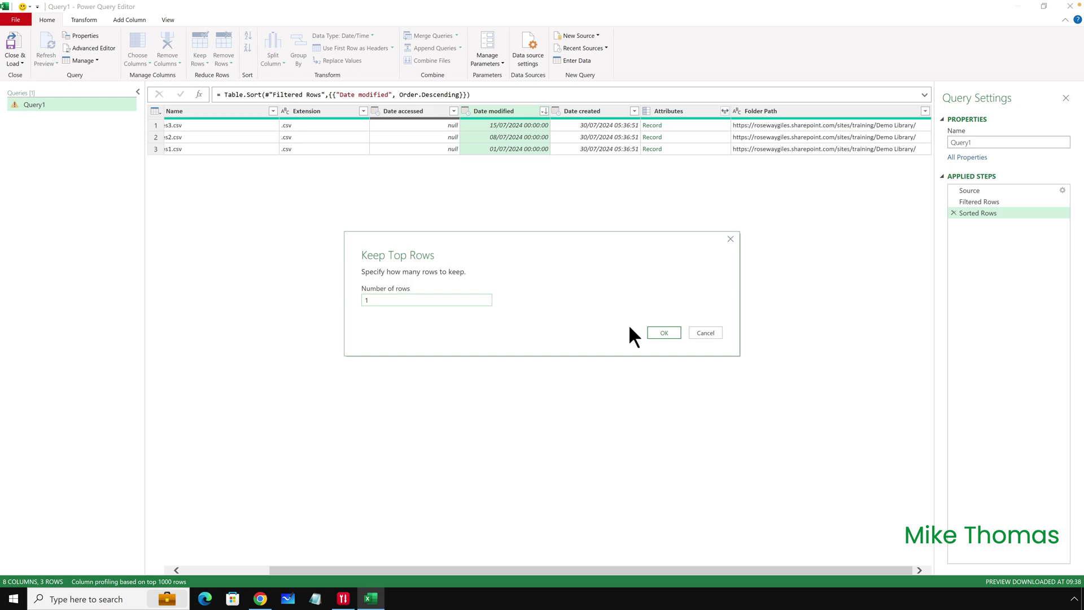
pyautogui.click(664, 333)
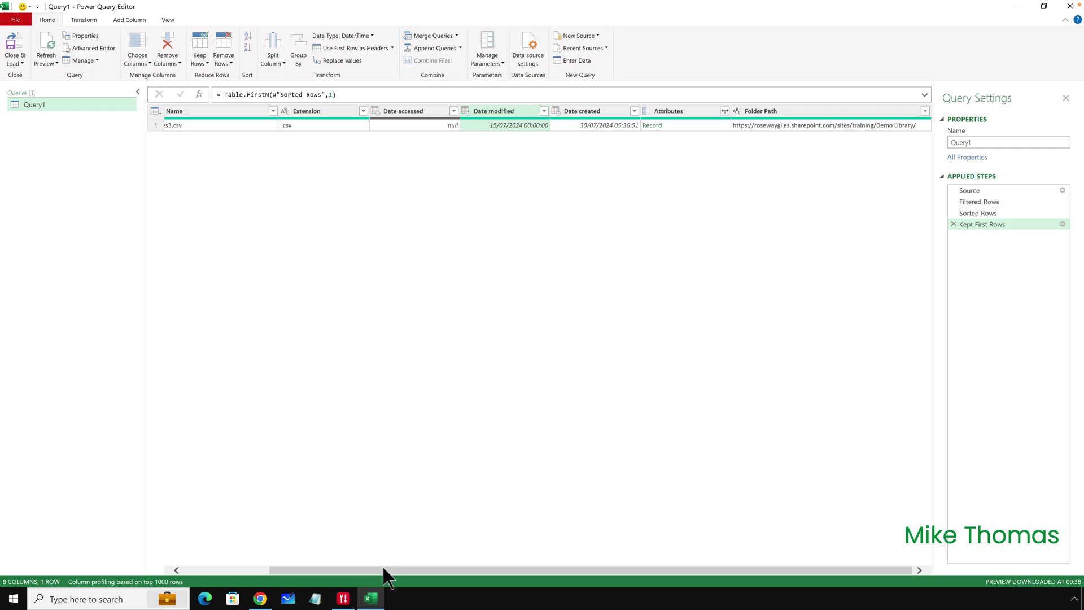
# - Combine Sales3.csv's Content into a 22-row table of OrderID, OrderDate, City, Flavour, Revenue and Cost
pyautogui.moveTo(383, 566); pyautogui.dragTo(276, 559)
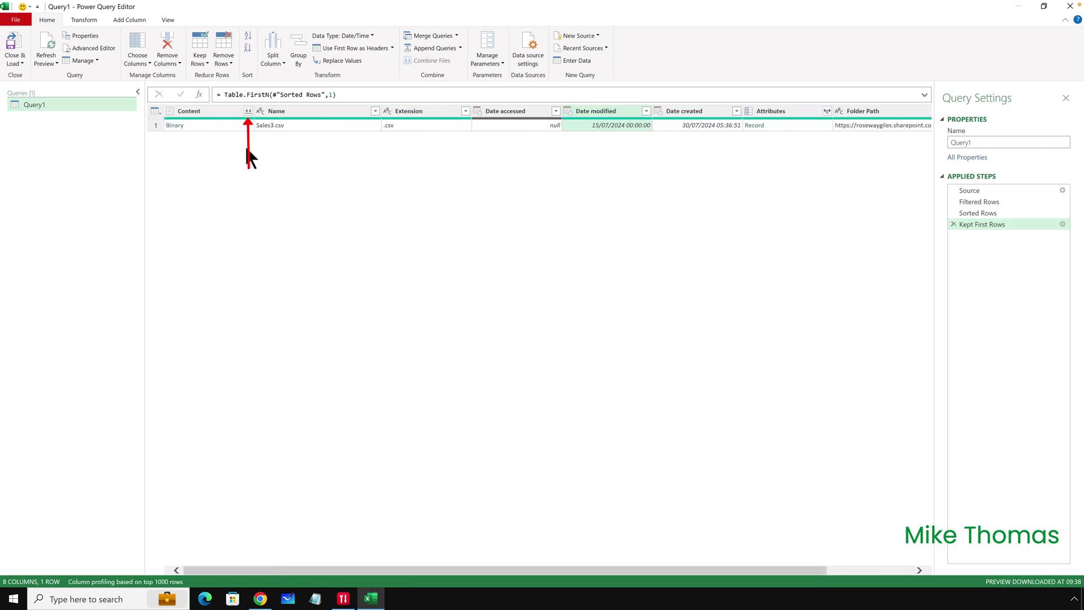
pyautogui.click(246, 109)
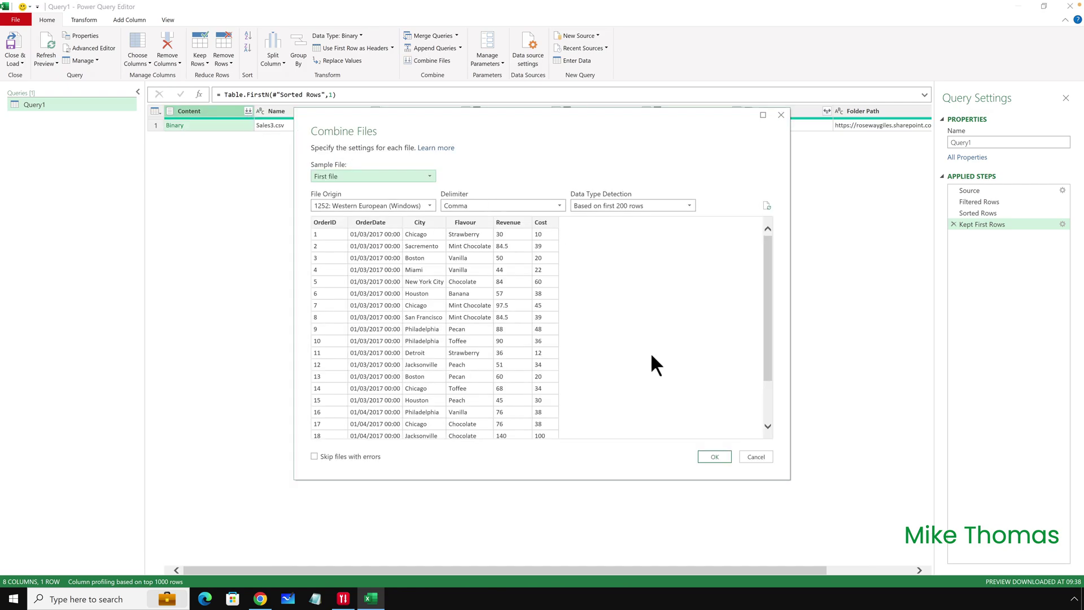
pyautogui.click(714, 456)
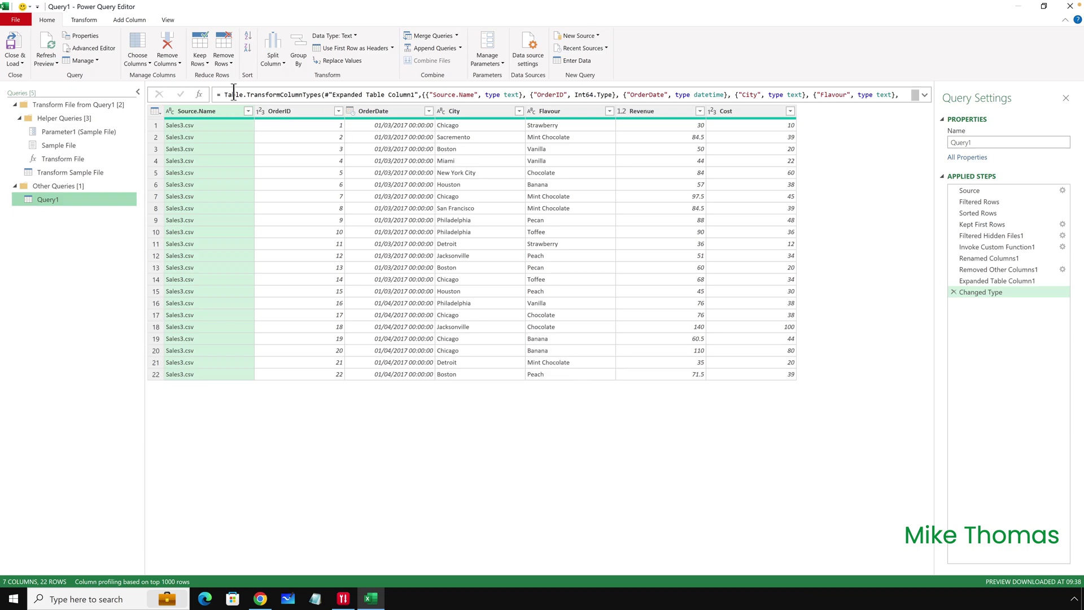
# - Remove the Source.Name column, then Close & Load the sales table into Excel
pyautogui.click(141, 36)
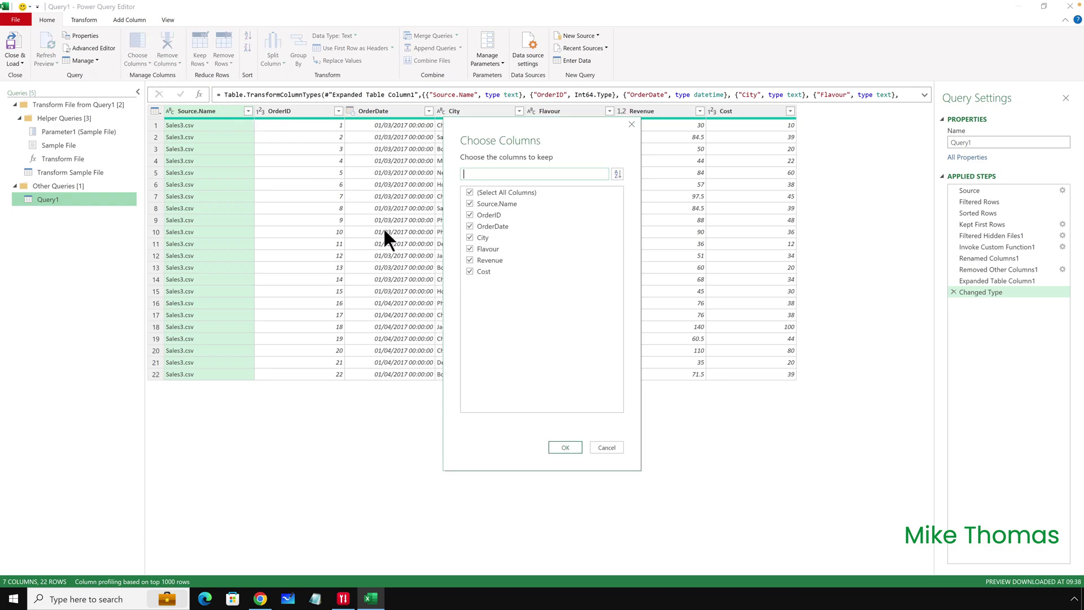
pyautogui.click(468, 203)
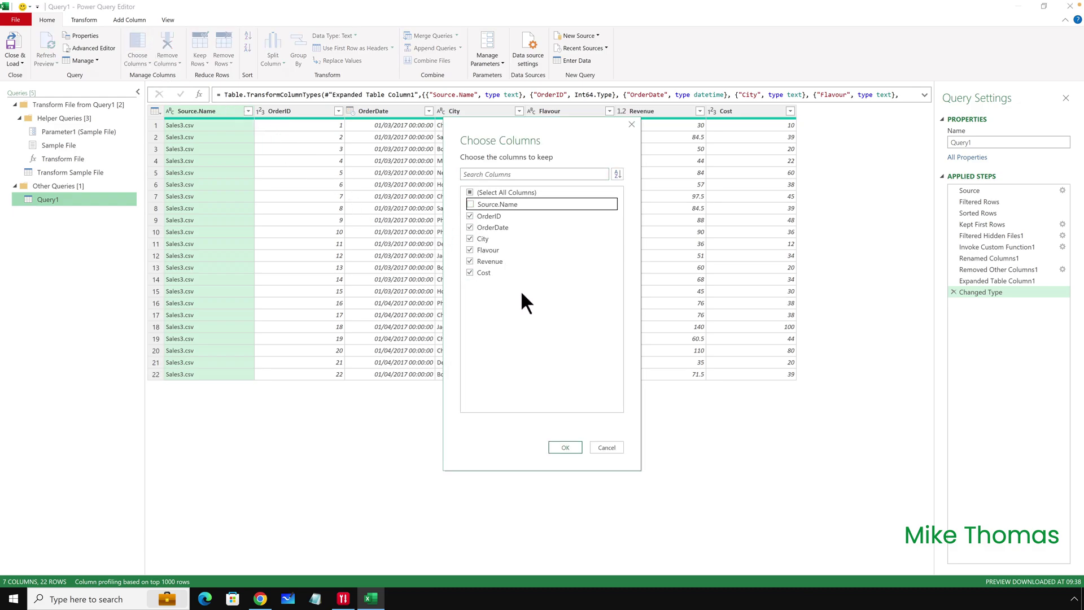
pyautogui.click(564, 447)
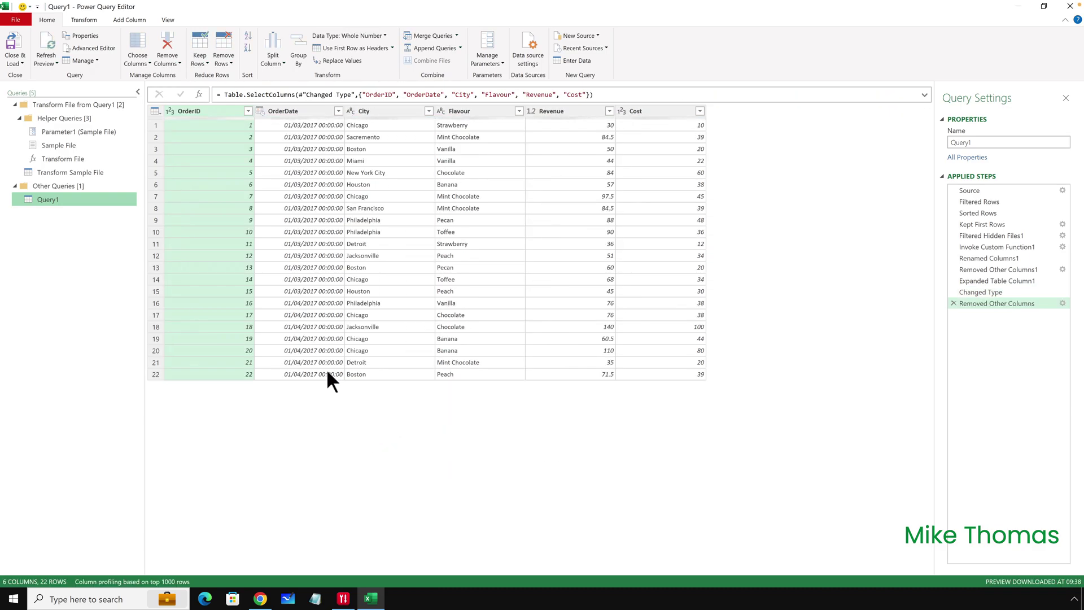
pyautogui.click(22, 19)
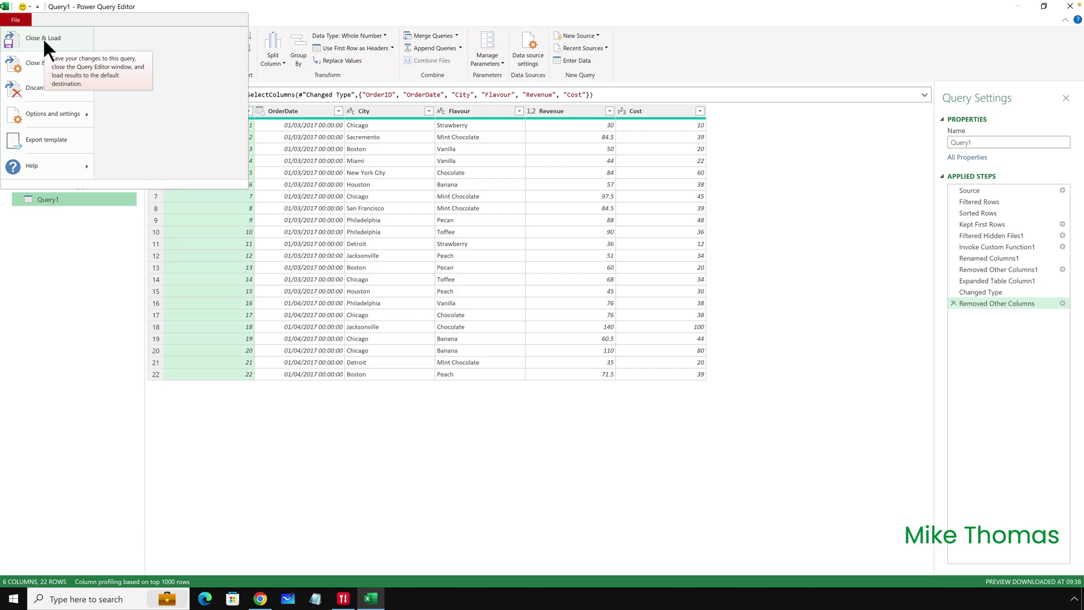
pyautogui.click(43, 38)
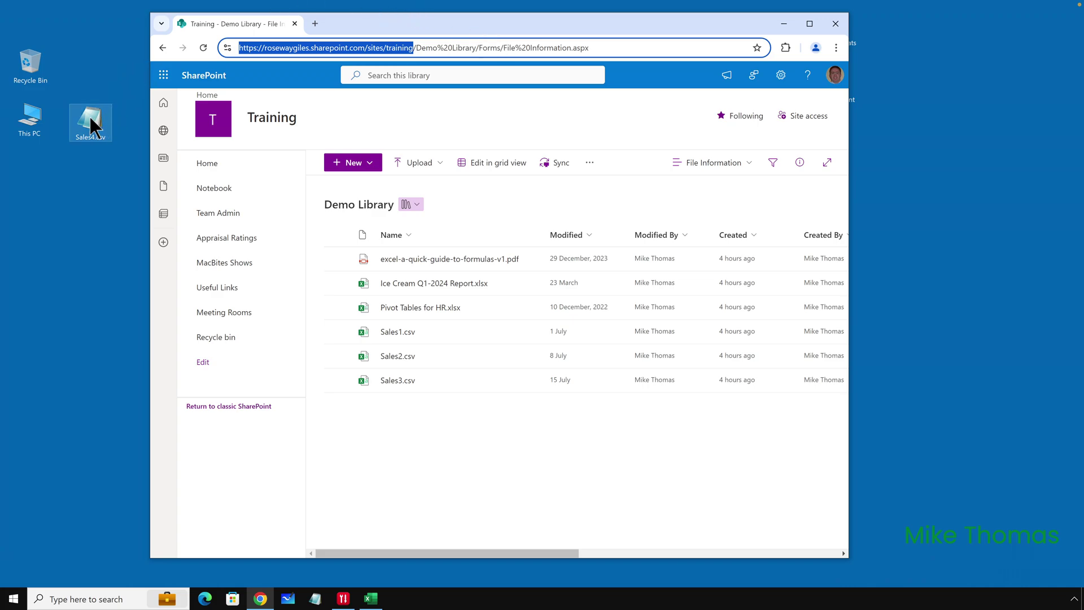
# - Upload Sales4.csv from the desktop by dropping it onto the Demo Library file list
pyautogui.moveTo(89, 116); pyautogui.dragTo(419, 402)
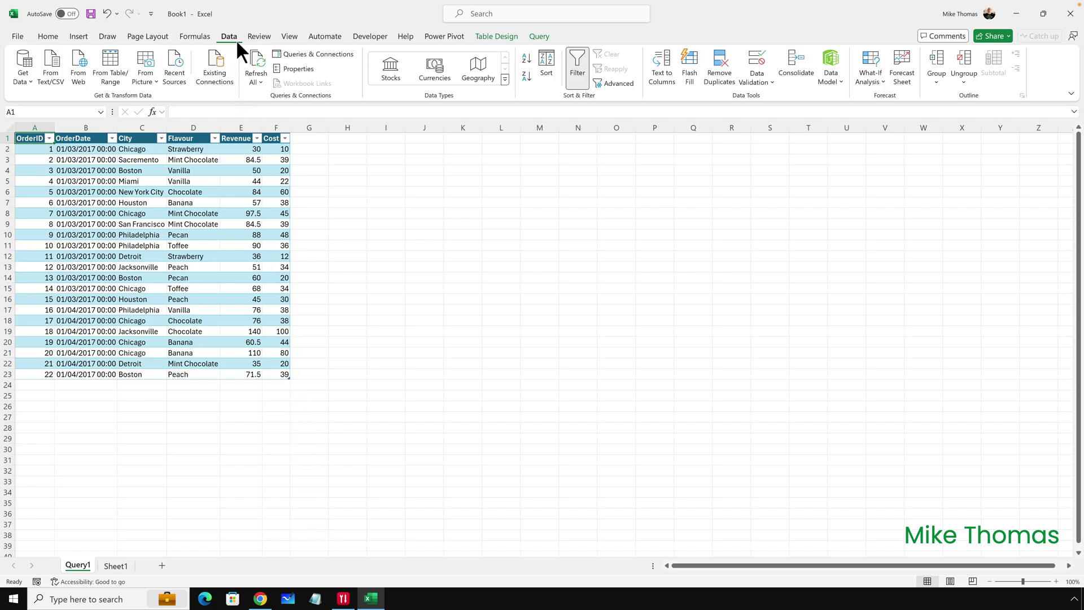
# - Run Refresh All so Query1 reloads from the newest uploaded CSV
pyautogui.click(255, 63)
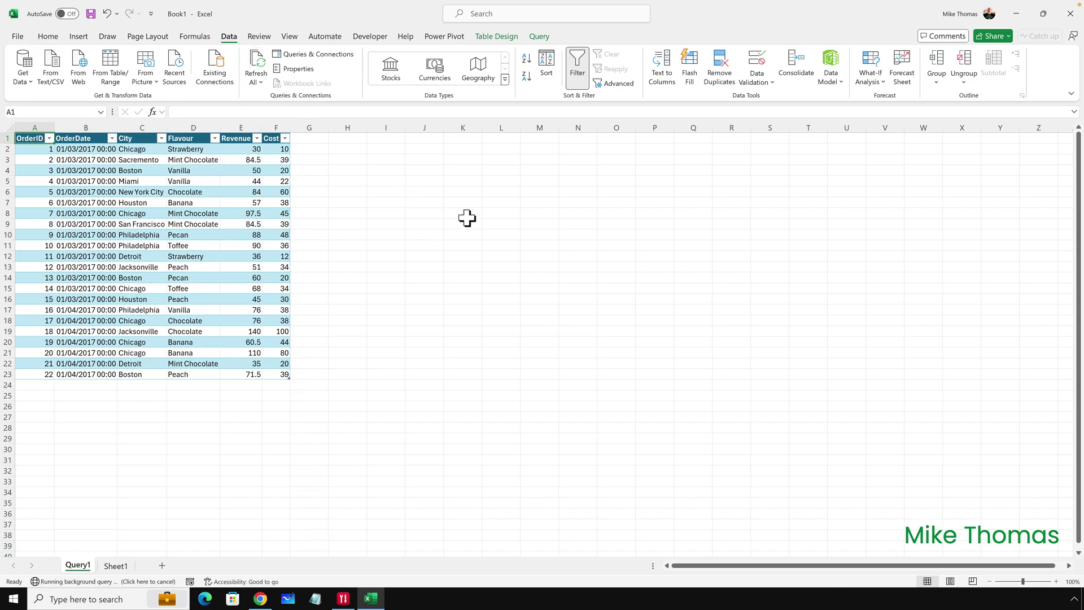